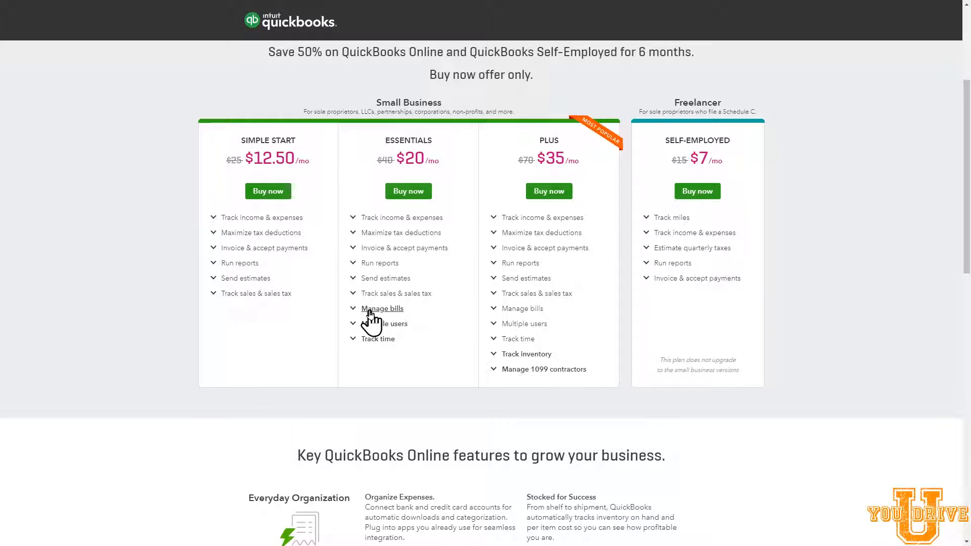
Step: Choose to buy the Simple Start plan and proceed past the Intuit account sign-up form to the company setup
scroll(324, 222, "up", 1)
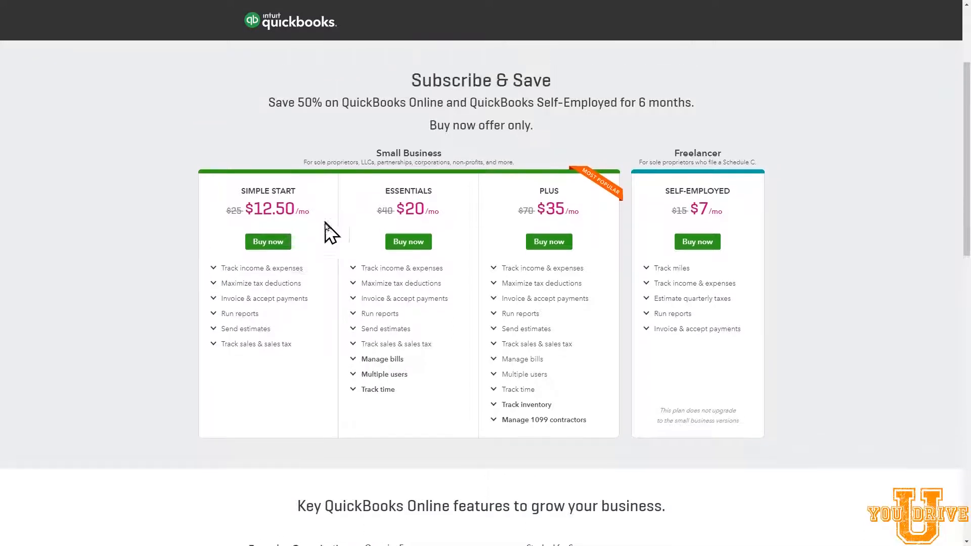
left_click(273, 244)
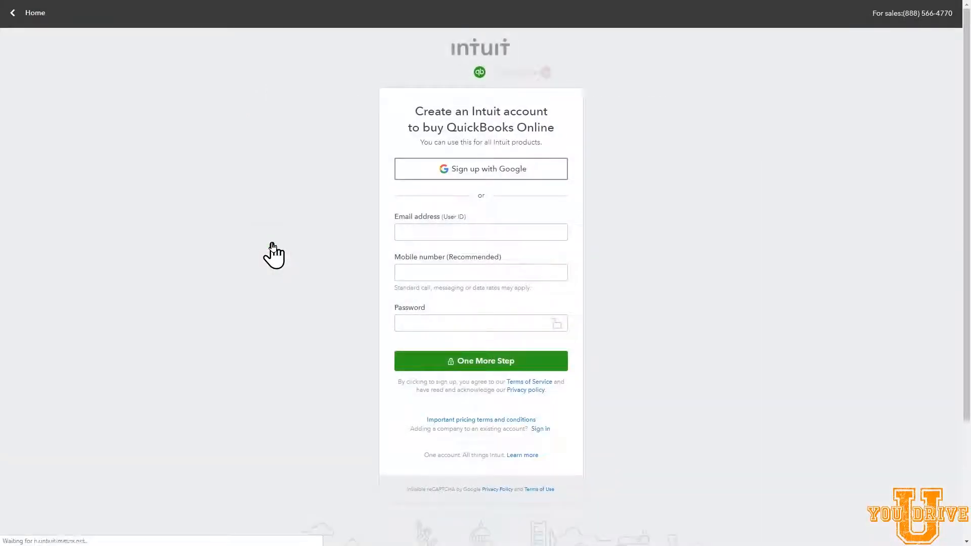
left_click(464, 225)
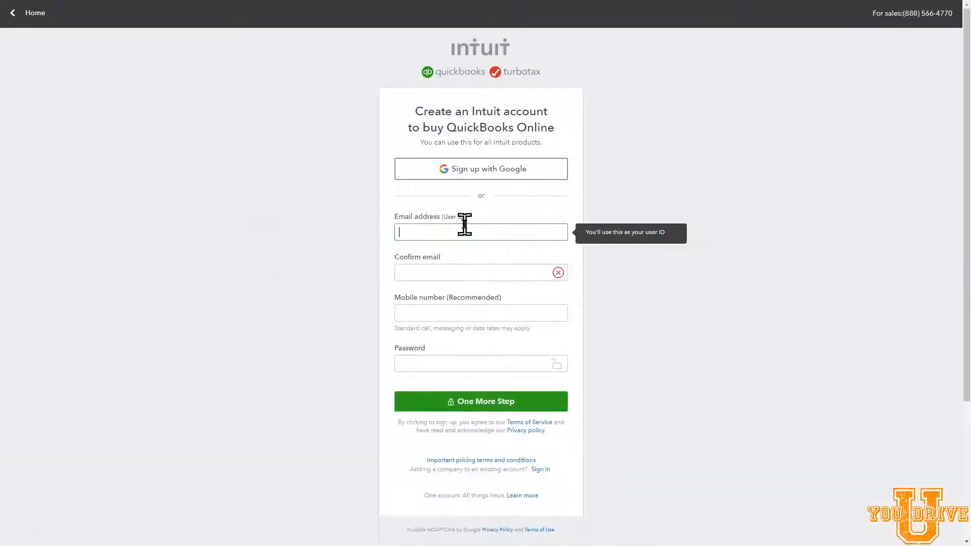
left_click(624, 149)
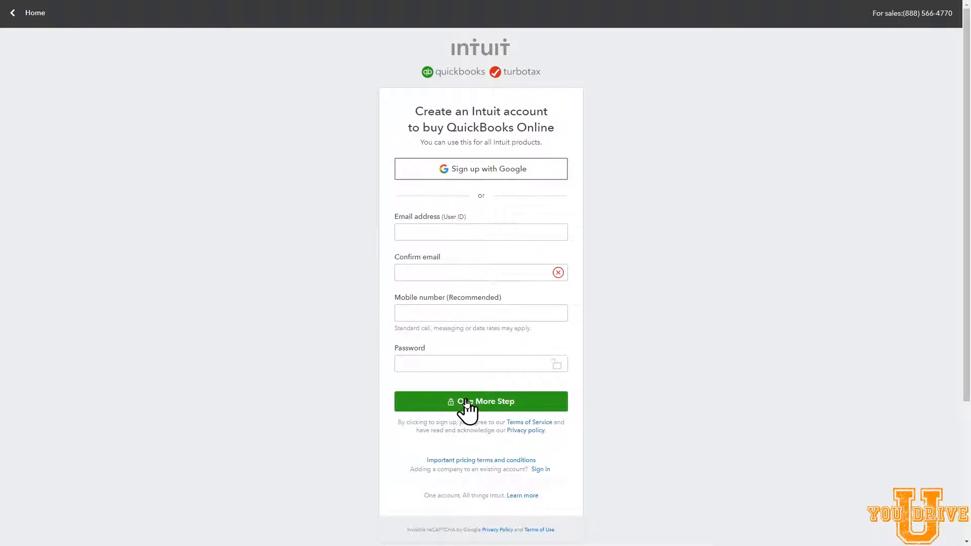
left_click(408, 402)
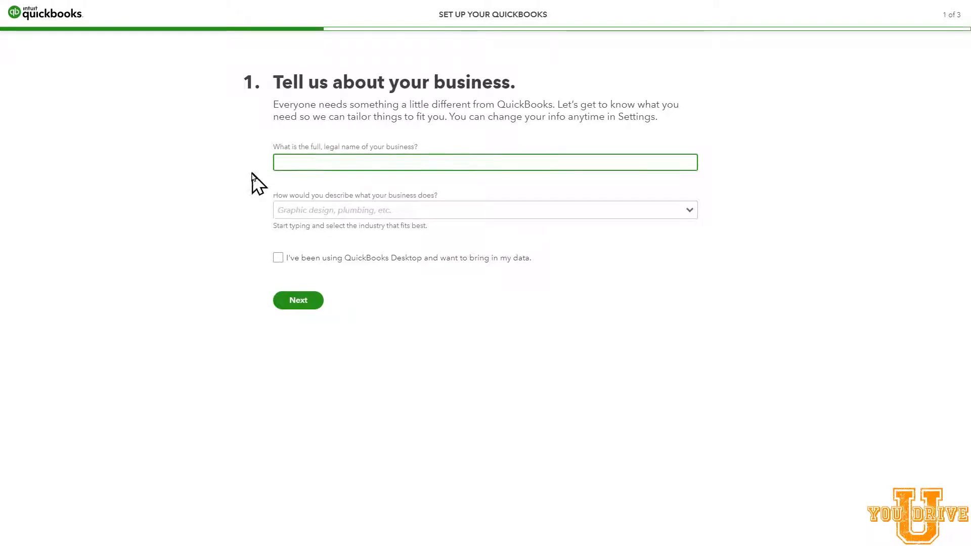
Step: Name the business Sample Trucking Co., set its industry to Truck driving and freight, and continue the setup
type("Sample Truck")
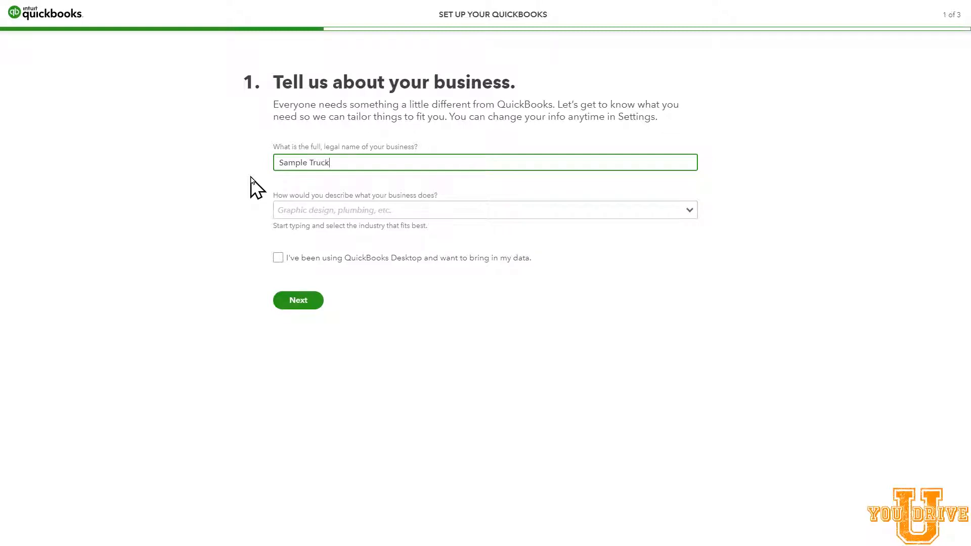
type("ing Co.")
left_click(341, 221)
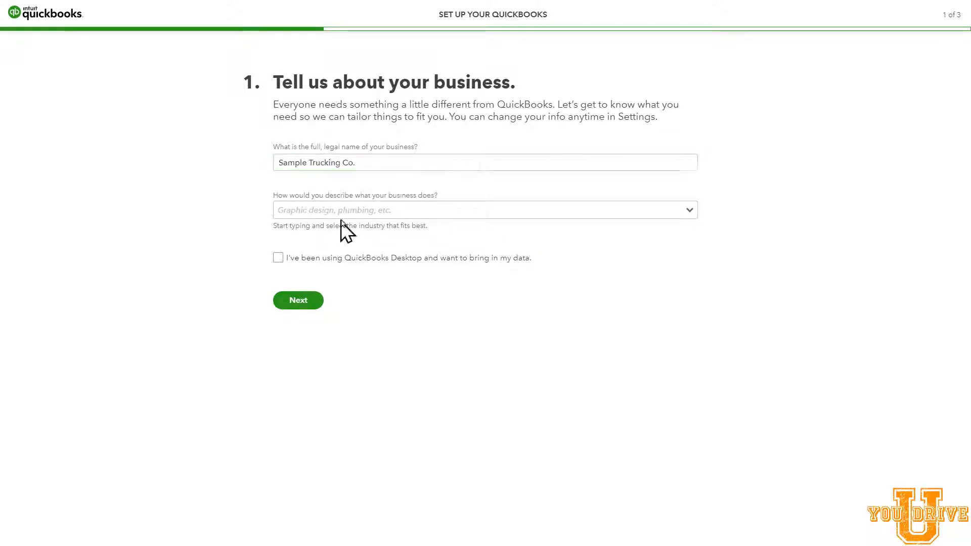
left_click(689, 210)
type("trucking")
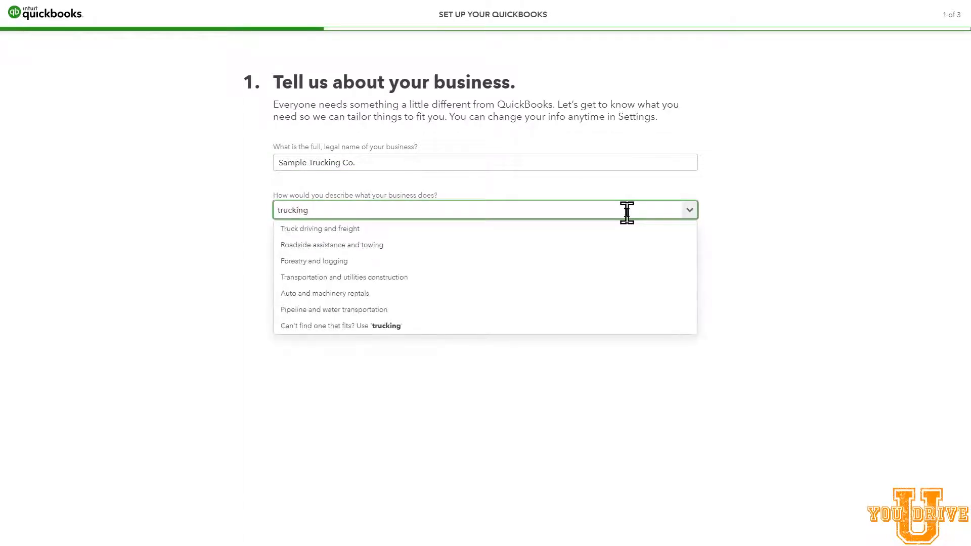
left_click(393, 231)
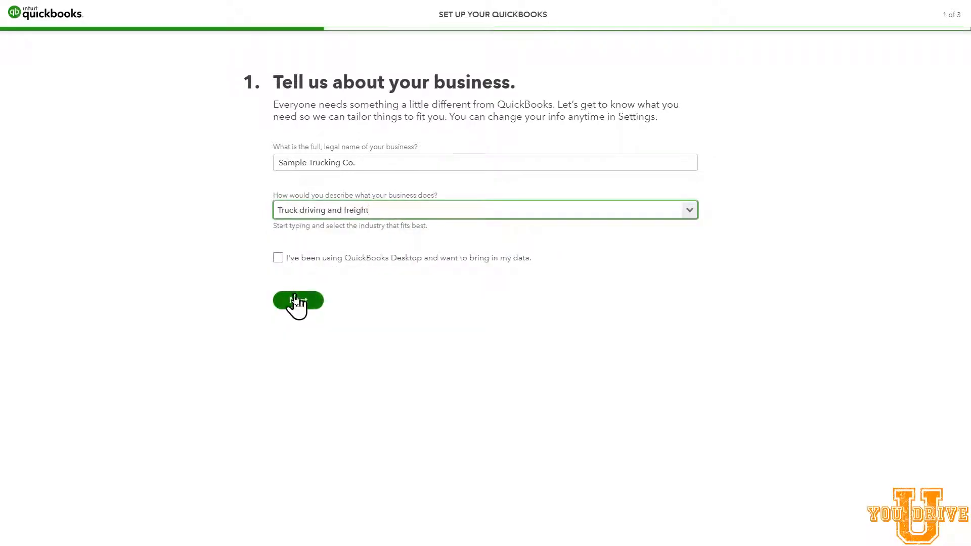
left_click(299, 304)
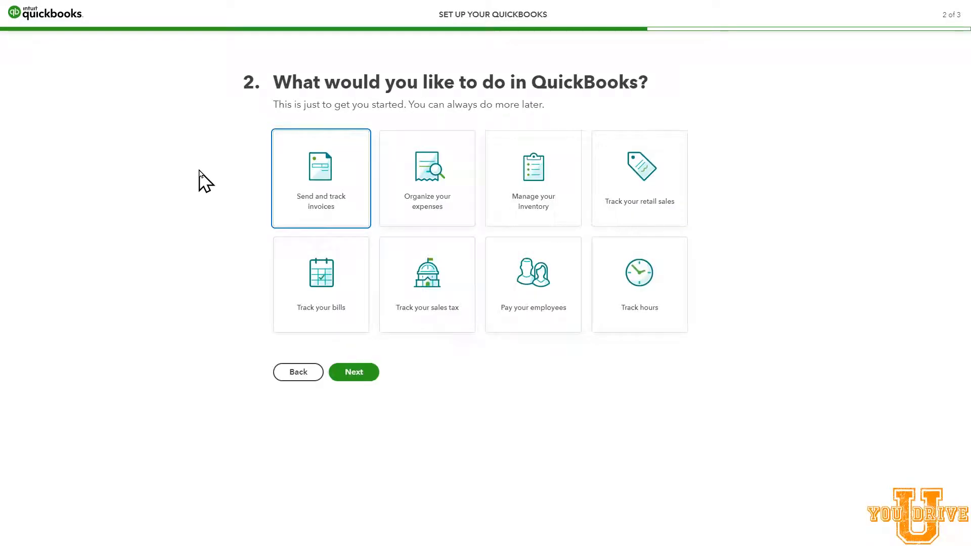
Step: Select sending and tracking invoices, organizing expenses and tracking bills as the intended uses, and continue
left_click(333, 179)
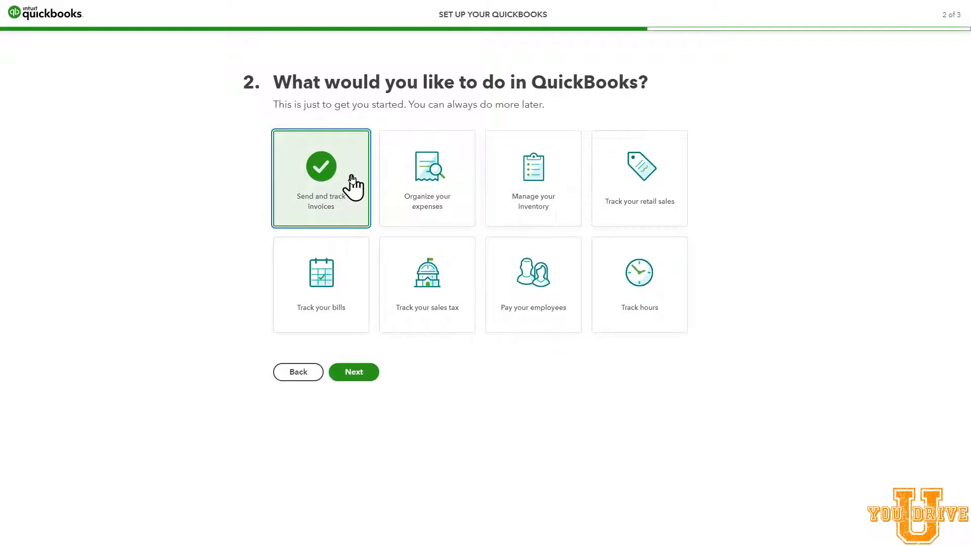
left_click(439, 203)
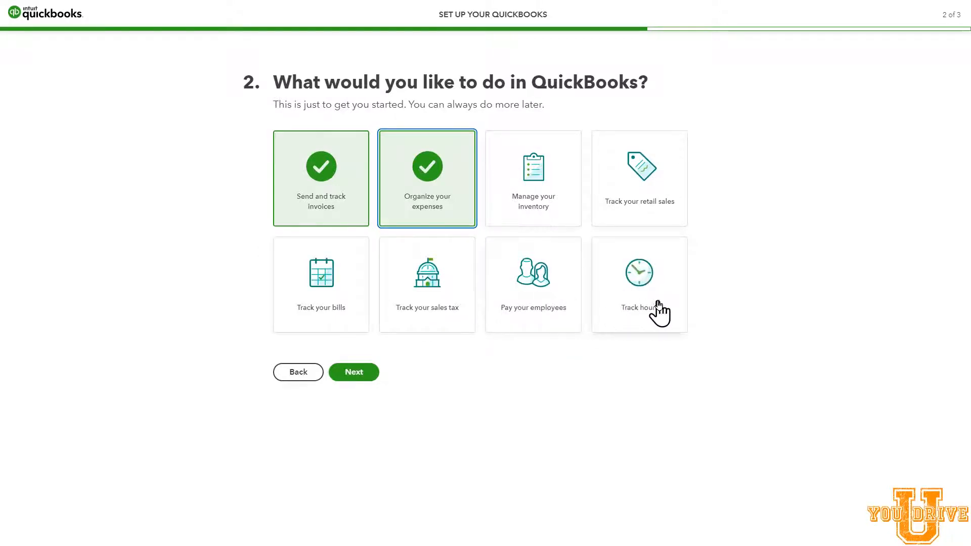
left_click(338, 306)
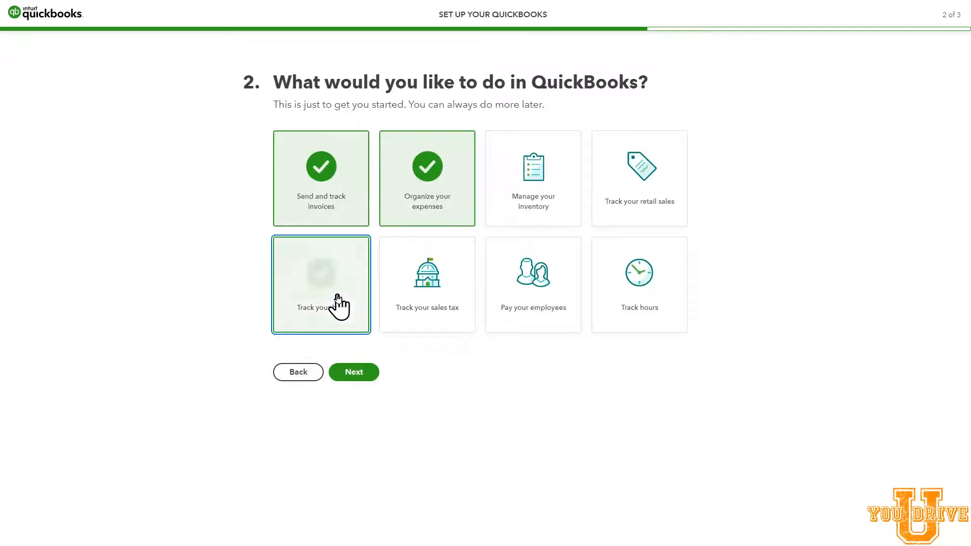
left_click(356, 373)
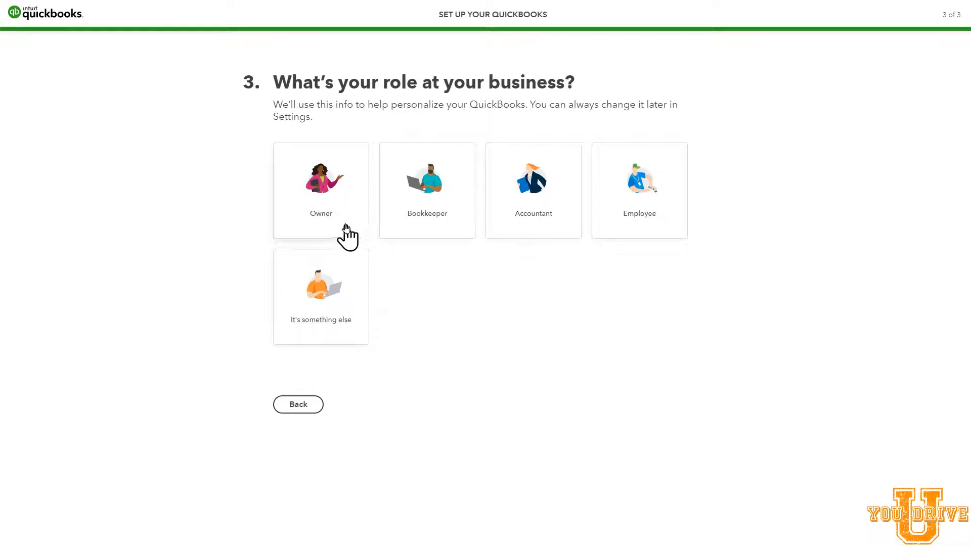
Step: Set the role to Owner, answer that no accountant or bookkeeper helps, and finish the setup
left_click(329, 193)
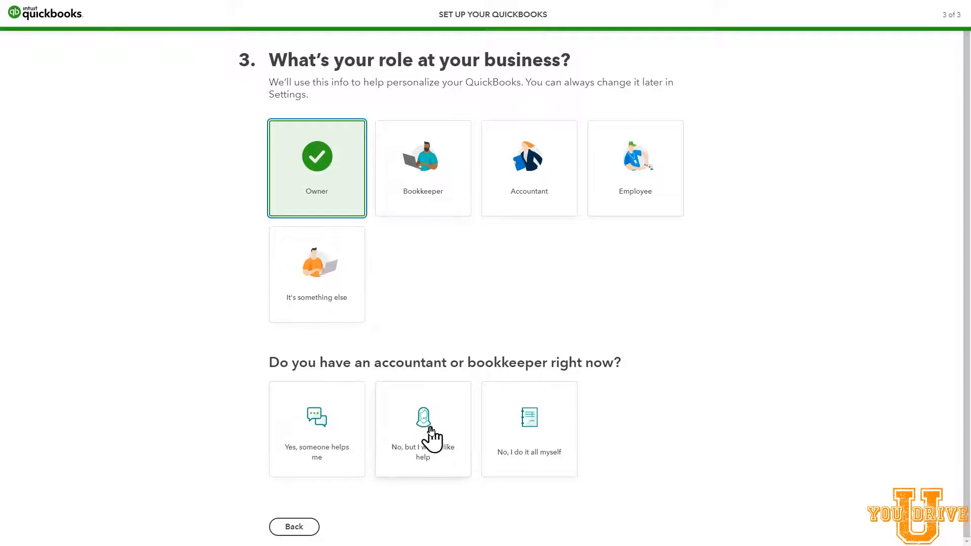
left_click(516, 425)
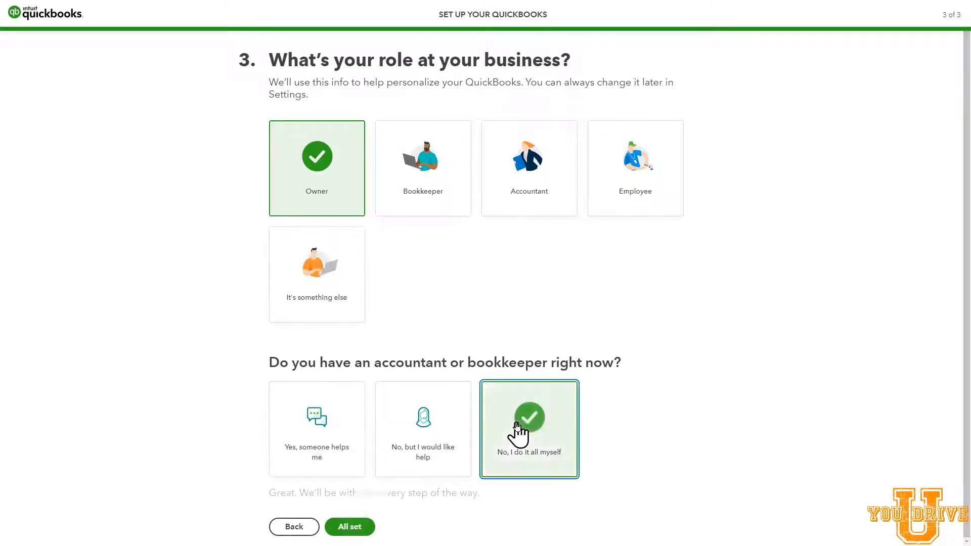
left_click(360, 526)
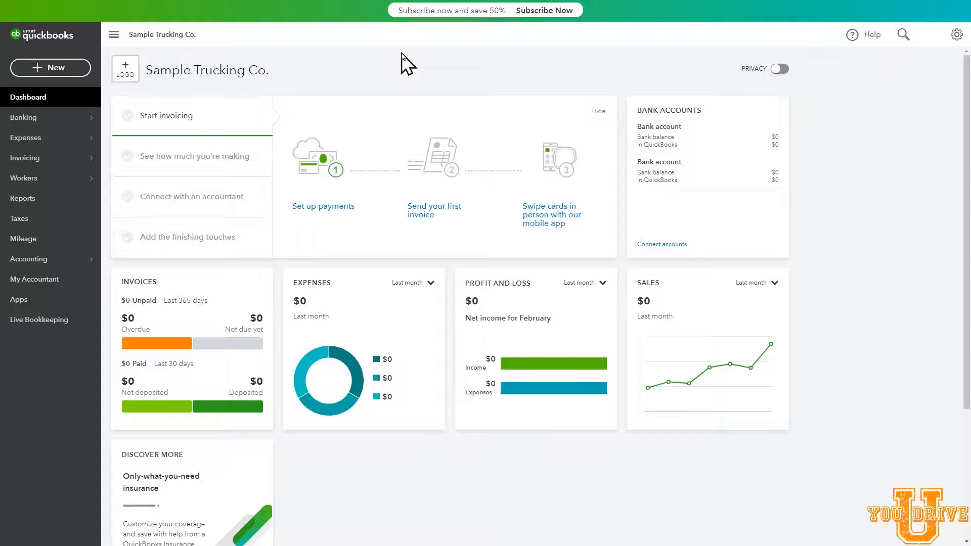
Step: Open the company name section in Account and Settings for editing and choose EIN as the tax ID type
left_click(956, 35)
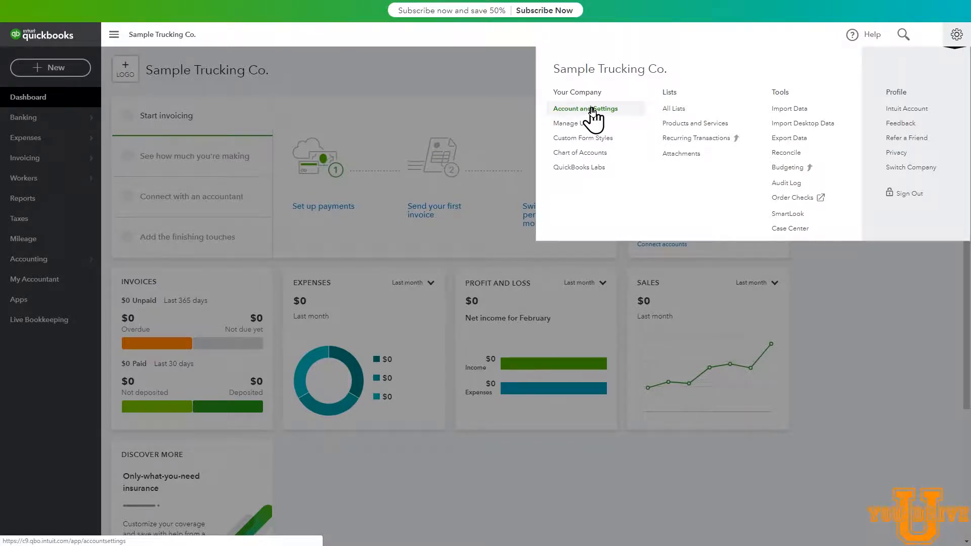
left_click(591, 110)
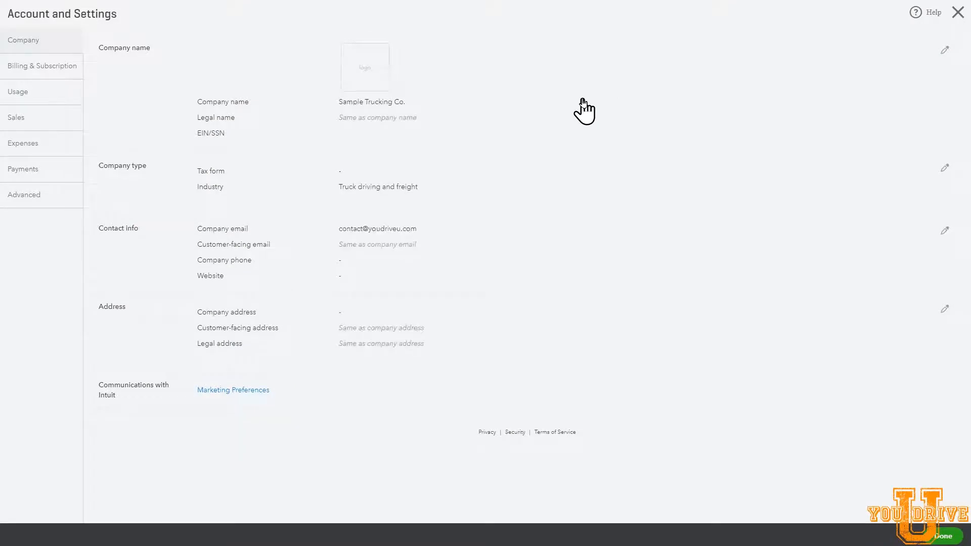
left_click(348, 100)
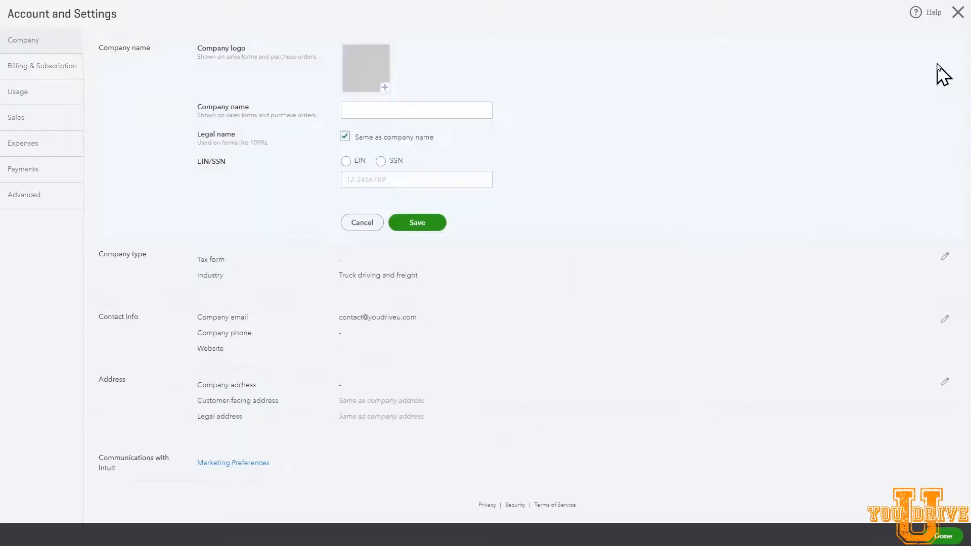
left_click(385, 112)
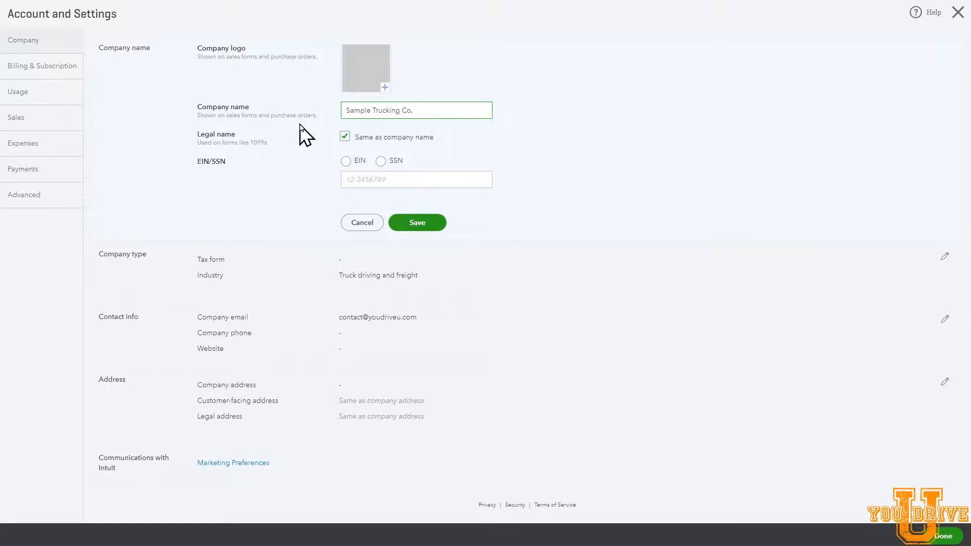
left_click(346, 162)
left_click(348, 180)
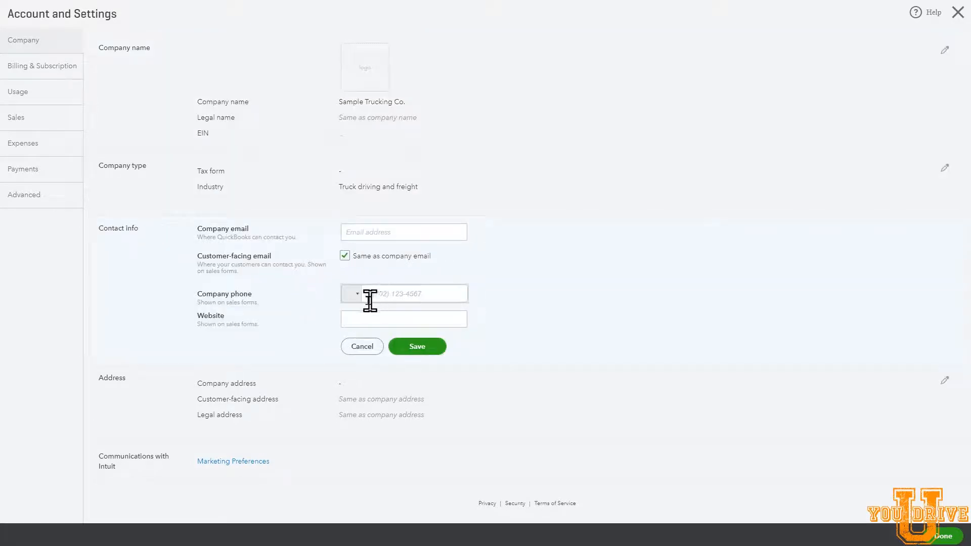
Step: Save the company's contact info section and close Account and Settings
left_click(427, 349)
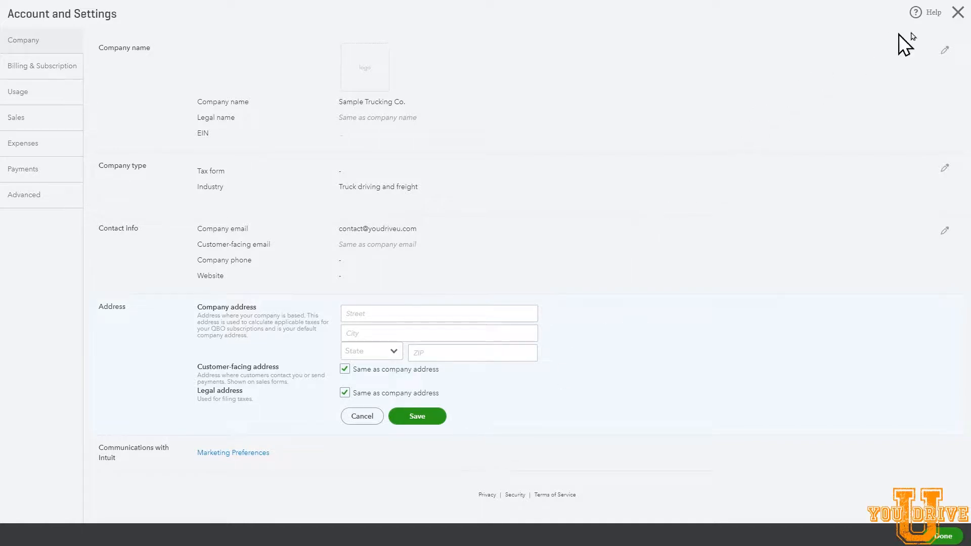
left_click(956, 15)
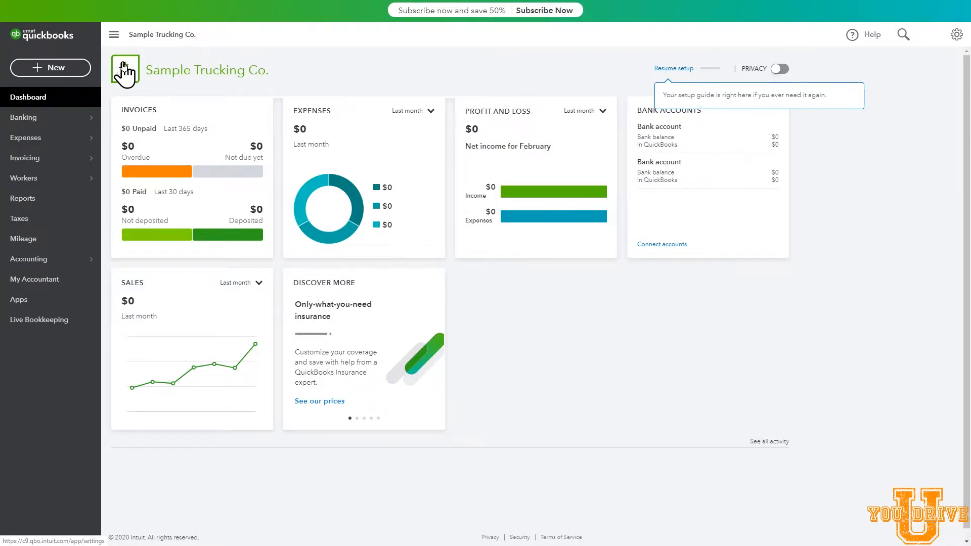
Step: View the company logo upload option from the dashboard, then return to the dashboard without adding a logo
left_click(123, 70)
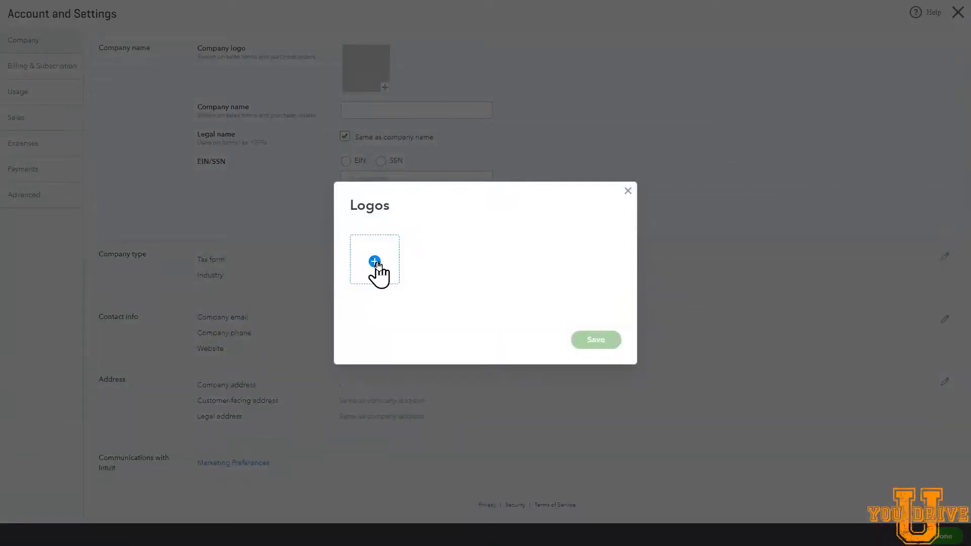
left_click(628, 192)
left_click(955, 19)
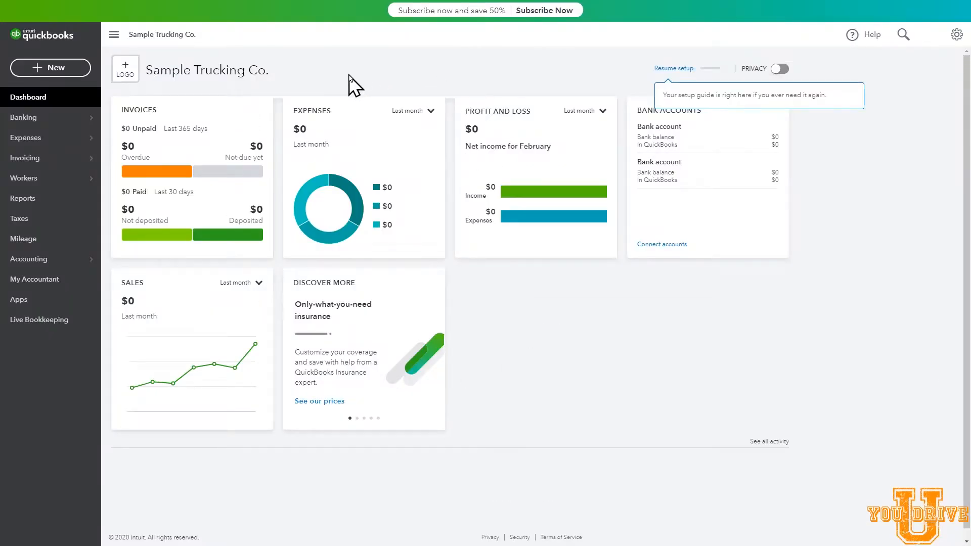
Step: Show the pages available under Invoicing
mouse_move(19, 160)
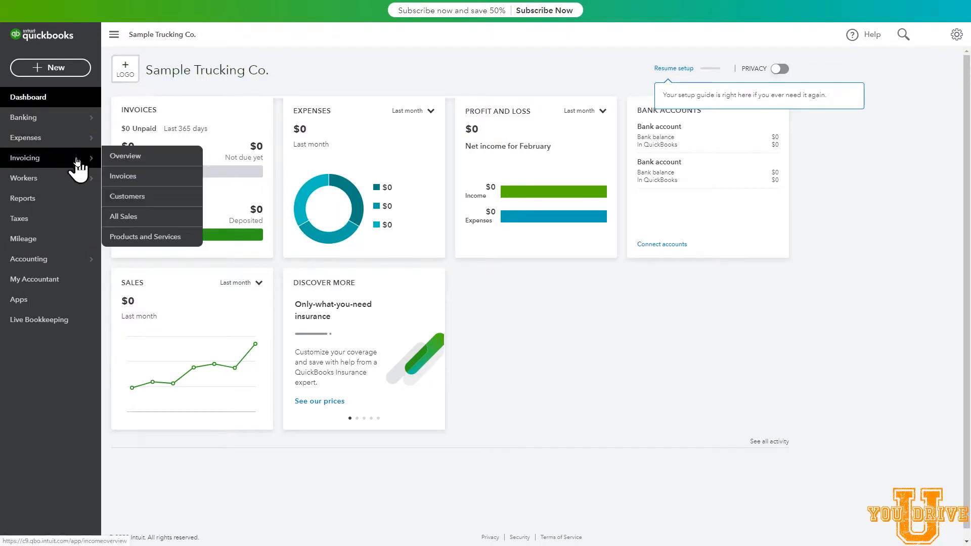